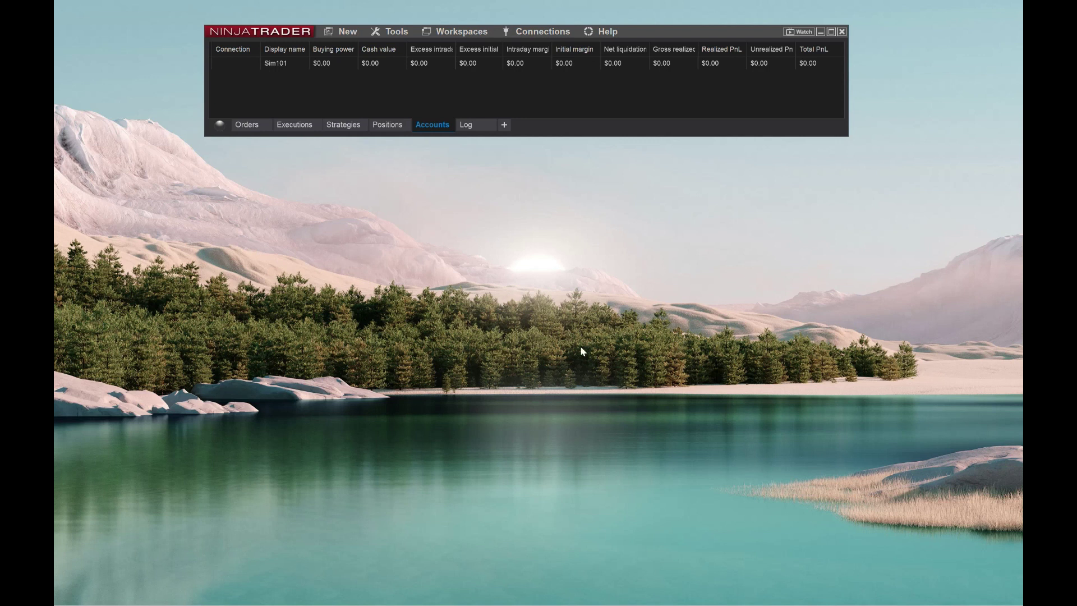
Connect to the Playback Connection and pick ES as the replay instrument
click(525, 36)
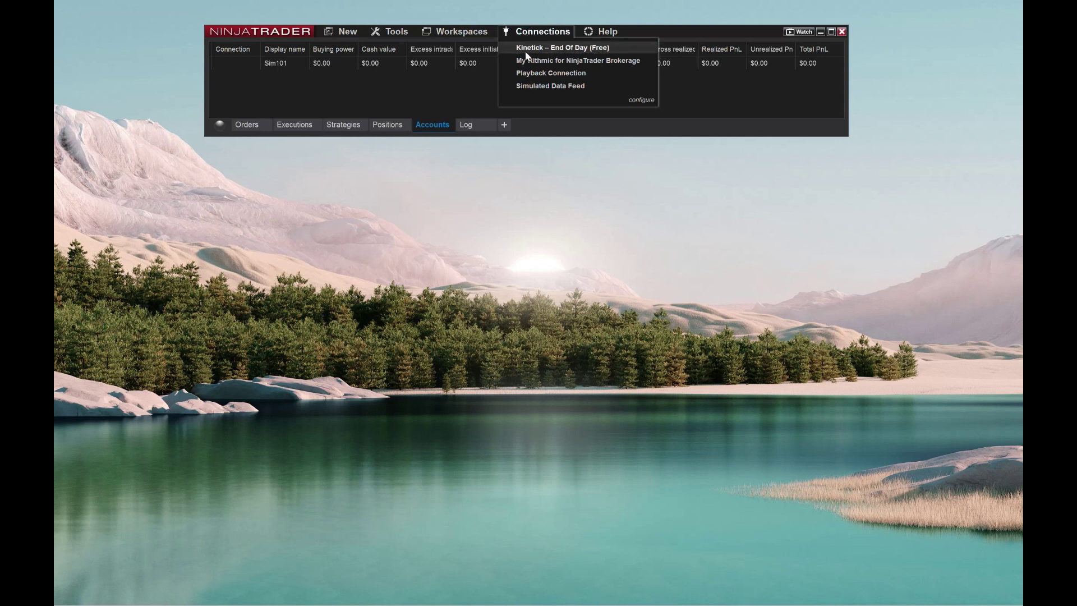
click(530, 75)
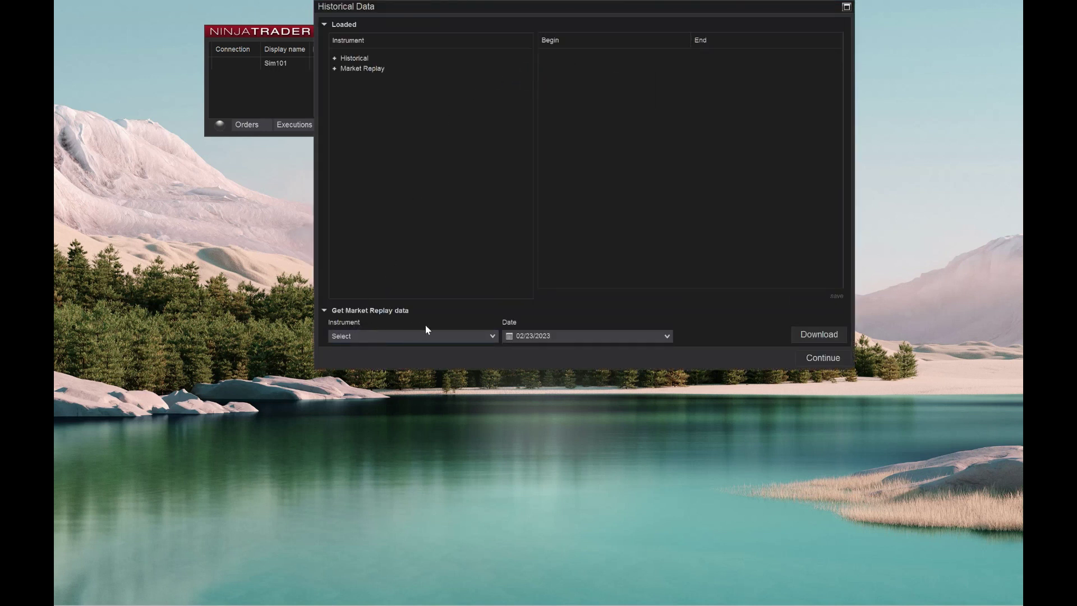
click(489, 337)
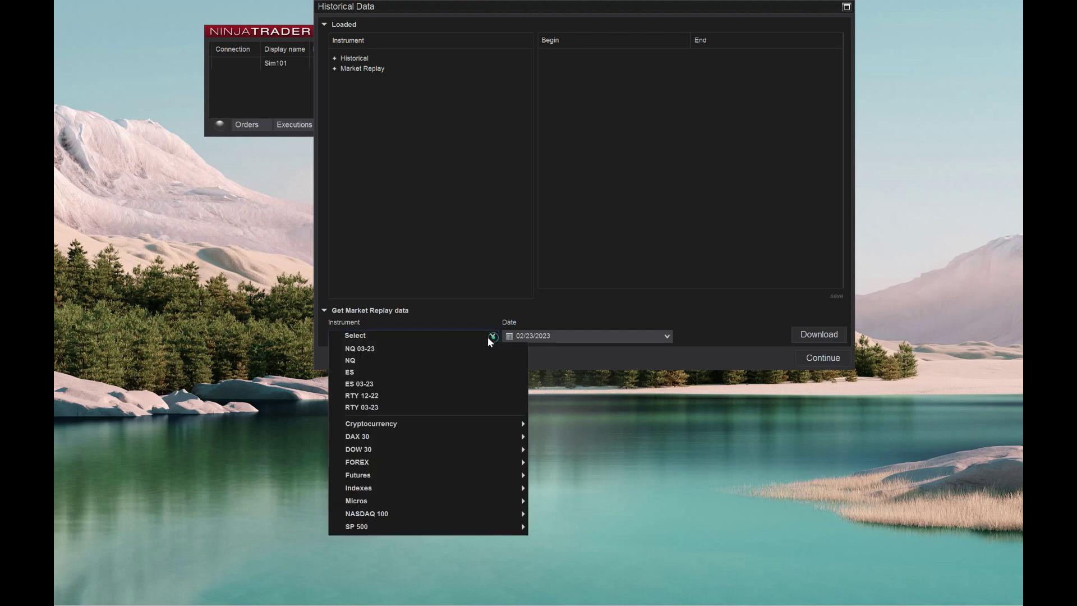
click(360, 374)
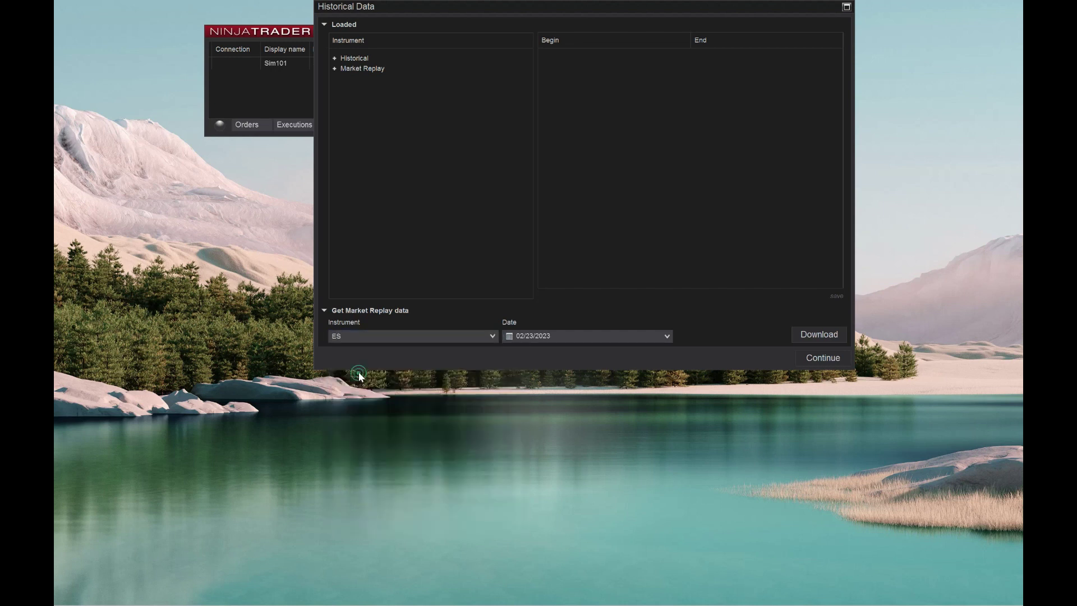
Set the replay date to February 1, 2023 in the calendar
click(667, 336)
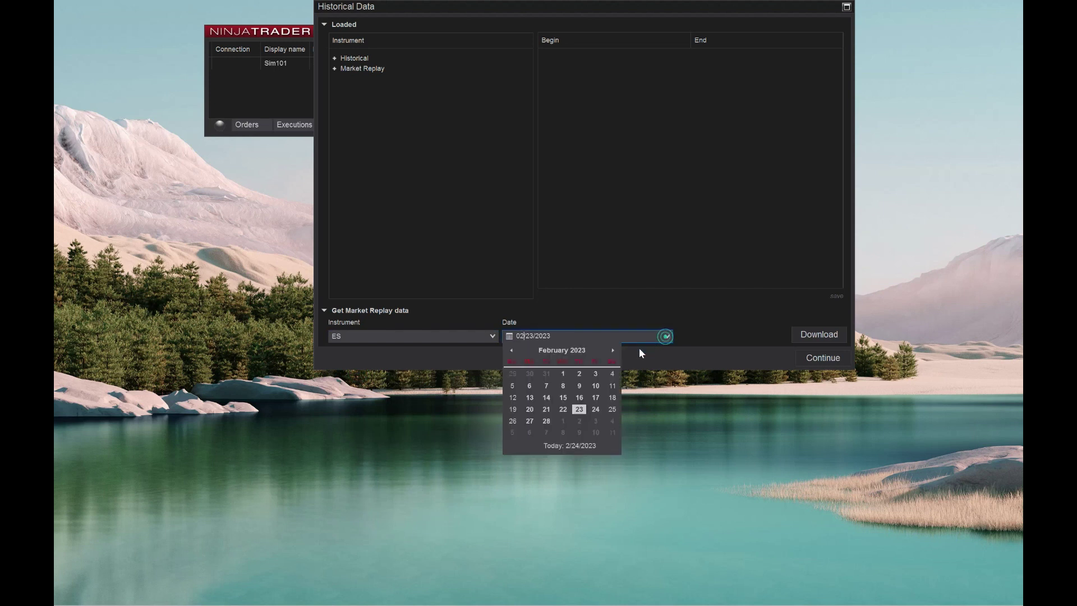
click(510, 350)
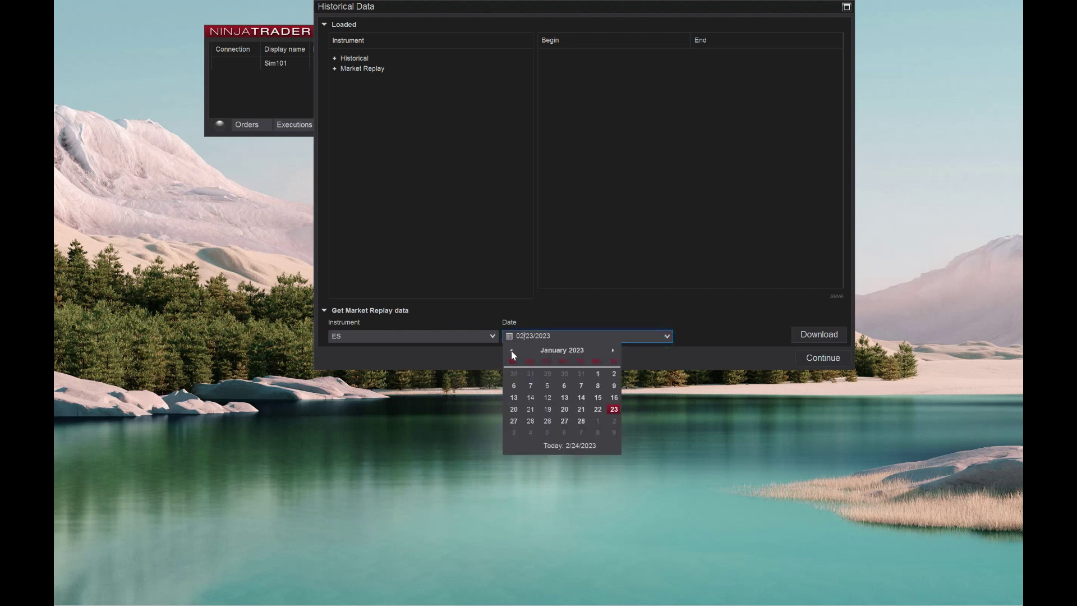
click(510, 350)
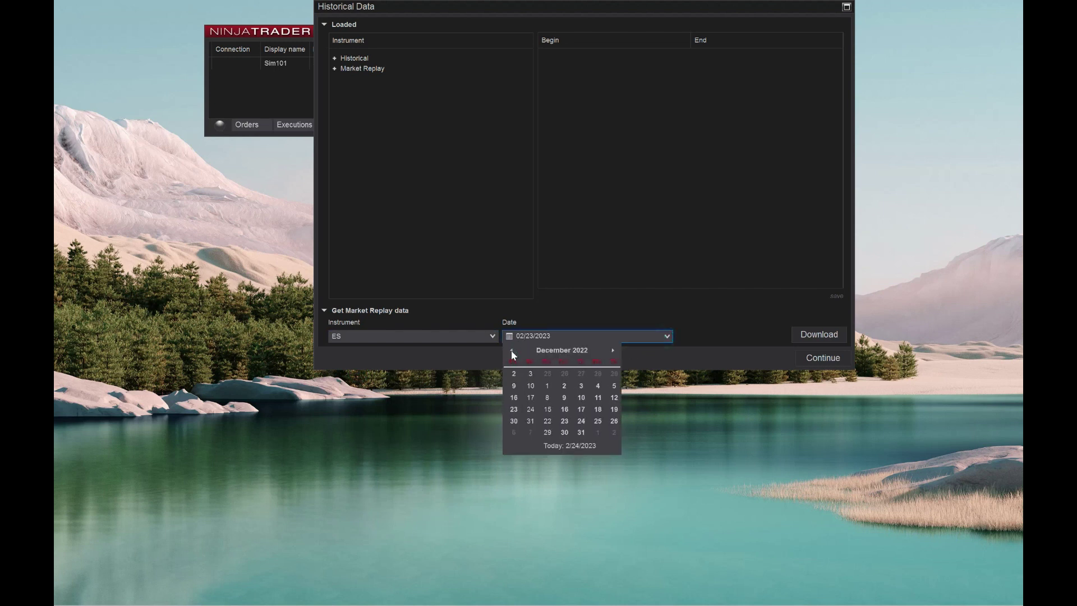
click(613, 352)
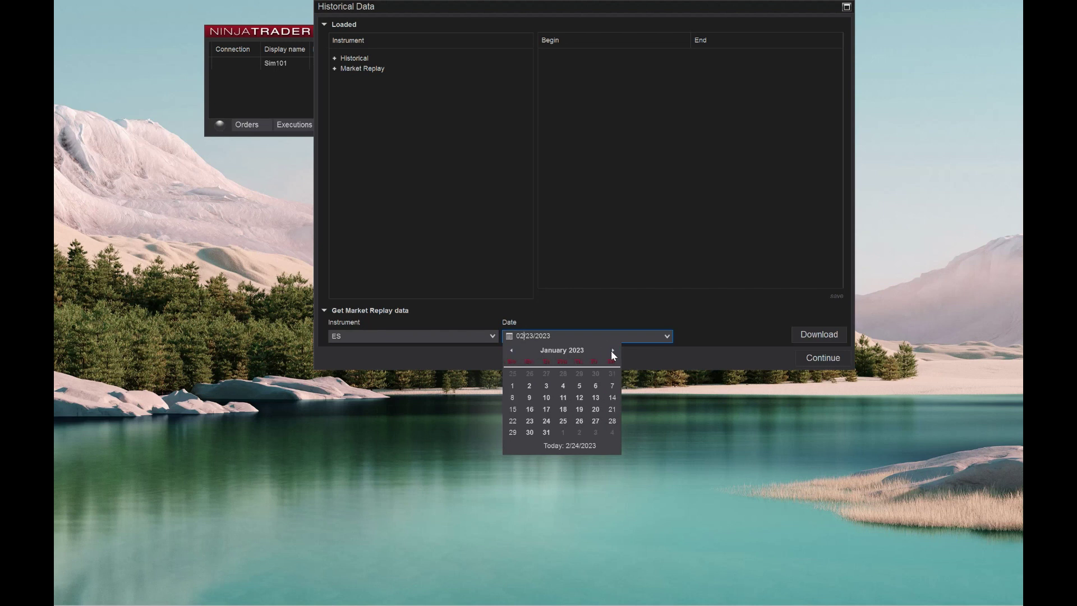
click(613, 353)
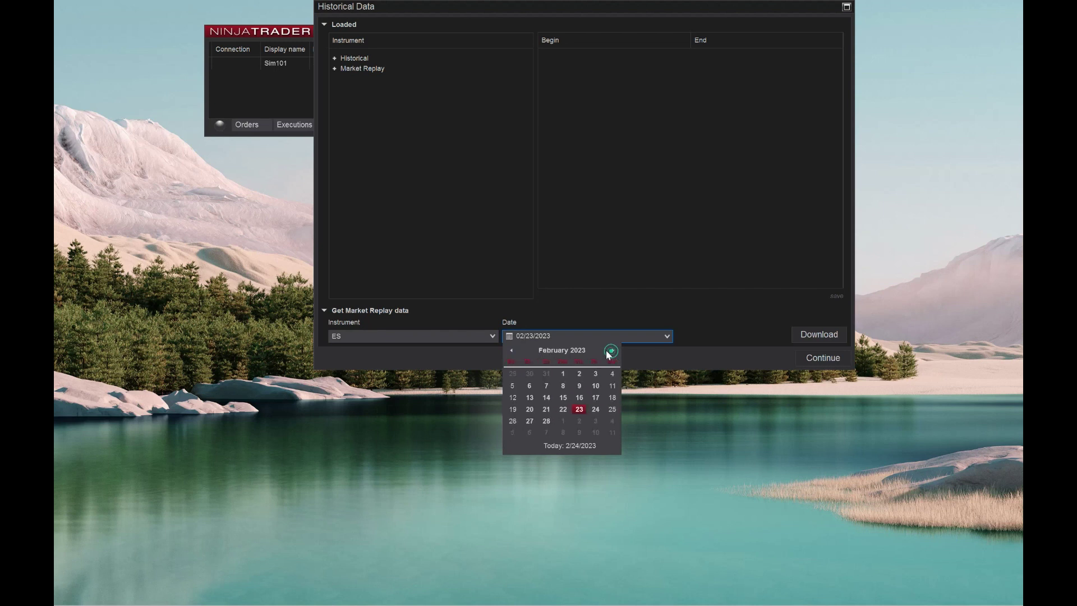
click(563, 373)
Select ES 03-23, keep 02/01/2023, and download its market replay data
click(493, 336)
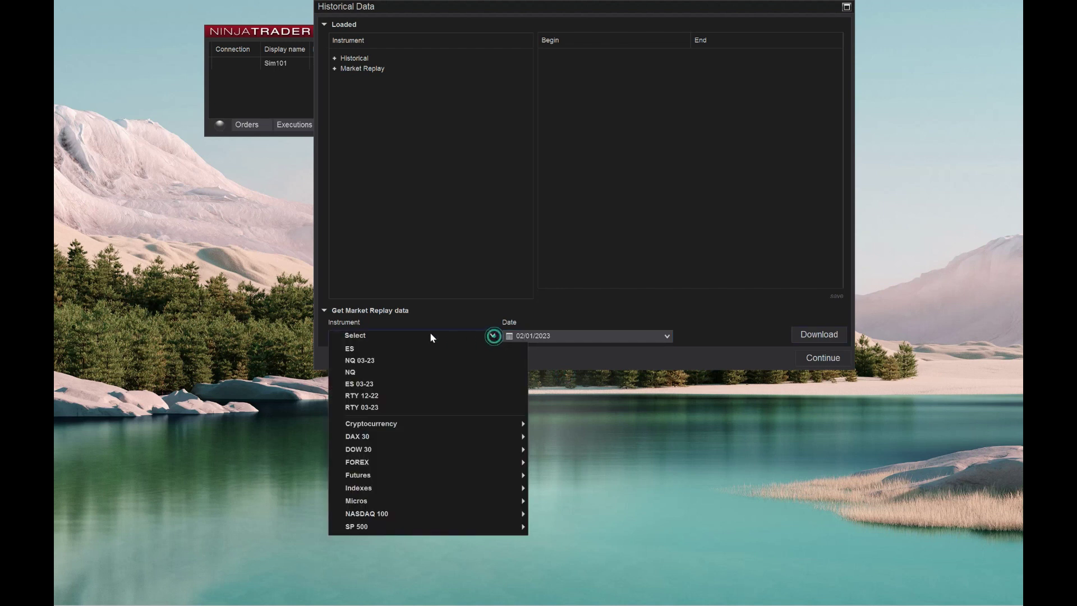
click(360, 384)
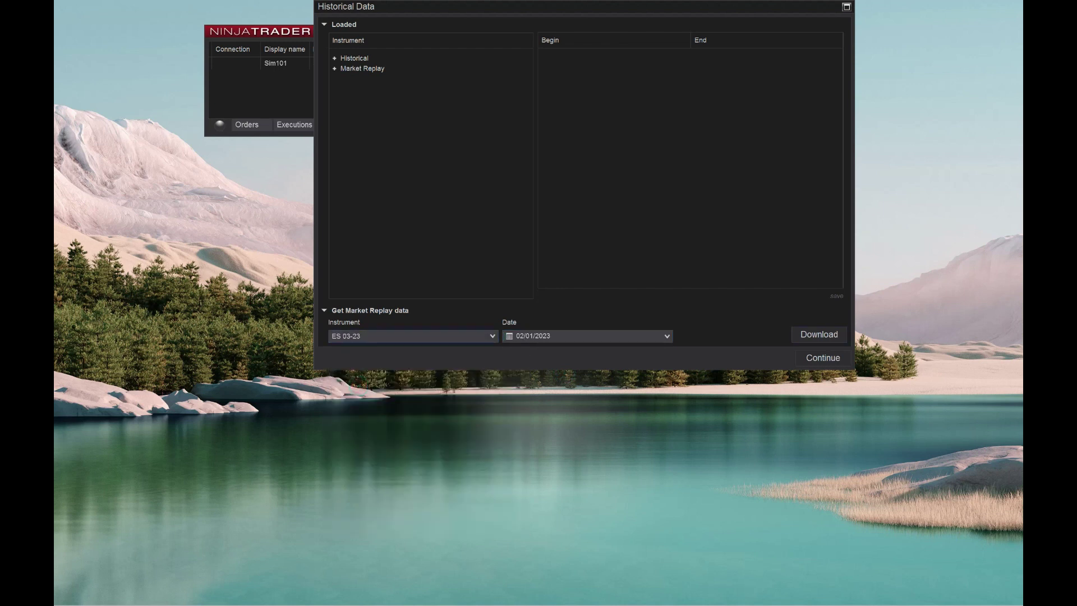
click(666, 336)
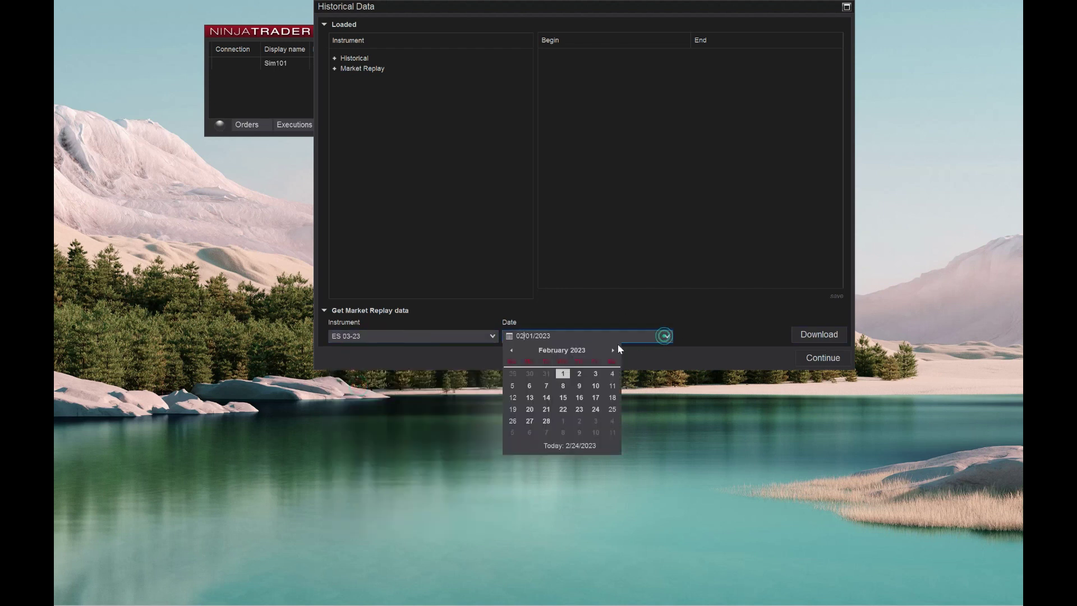
click(560, 373)
click(810, 337)
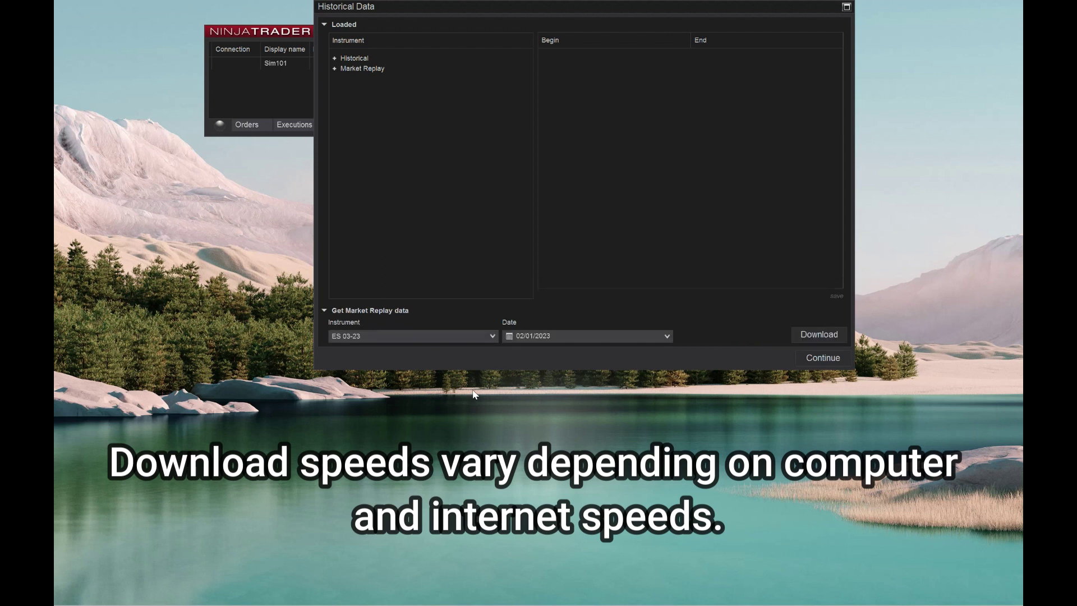
Change the date to 02/02/2023 and download ES 03-23 replay data again
click(669, 337)
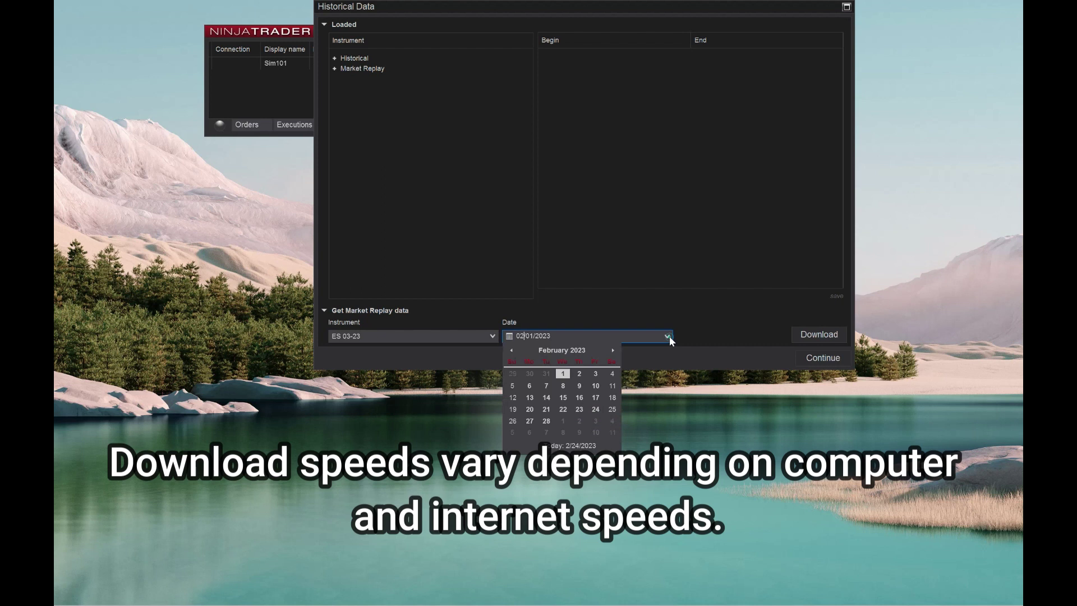
click(582, 374)
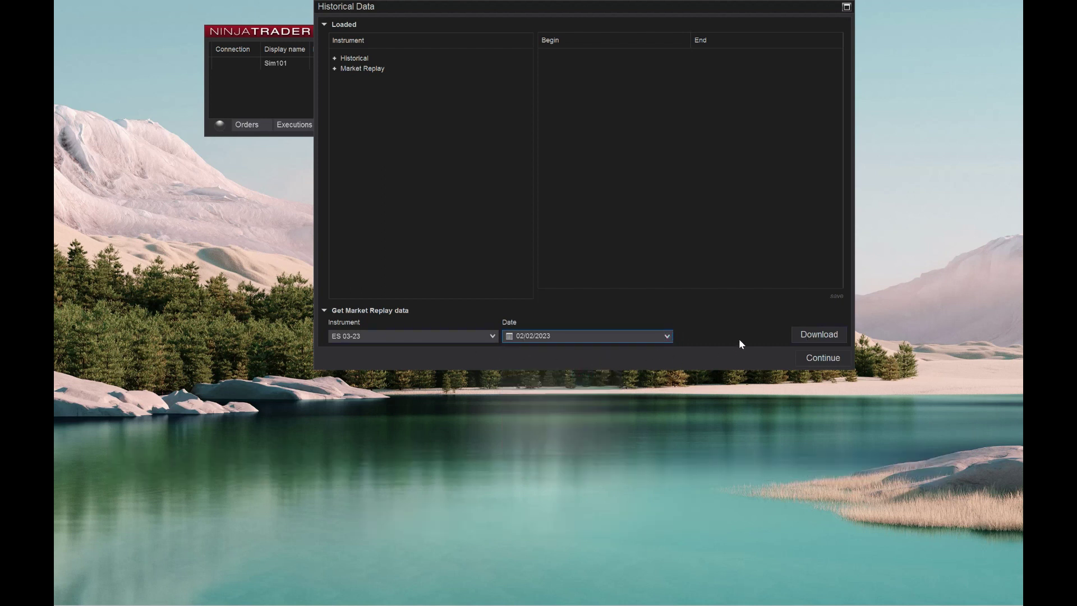
click(813, 336)
Expand the loaded Market Replay data and compare ES 03-23 and NQ 03-23 Begin/End ranges
click(335, 69)
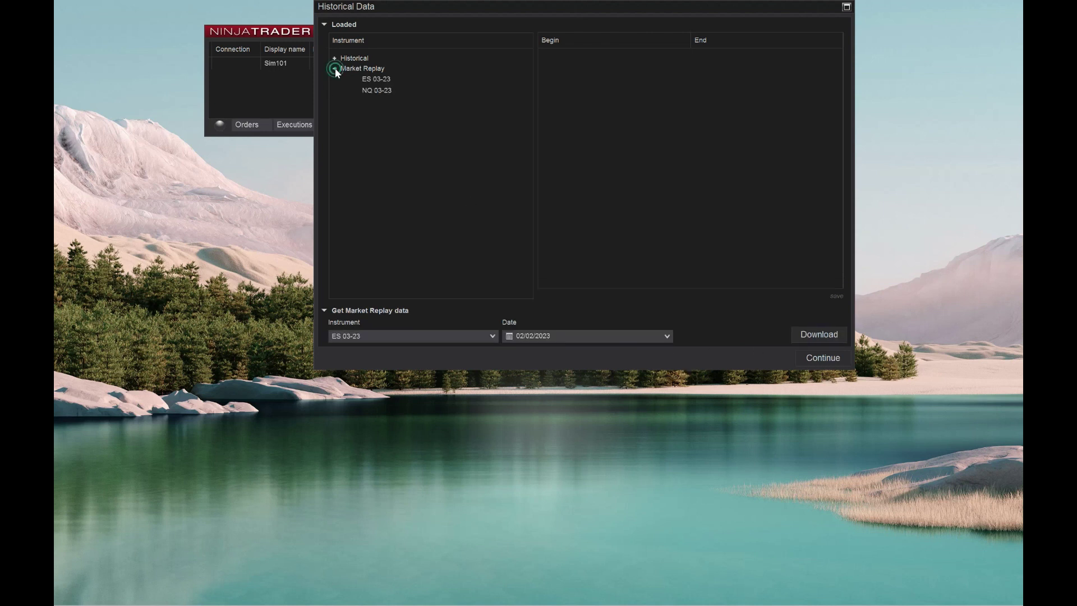
click(368, 78)
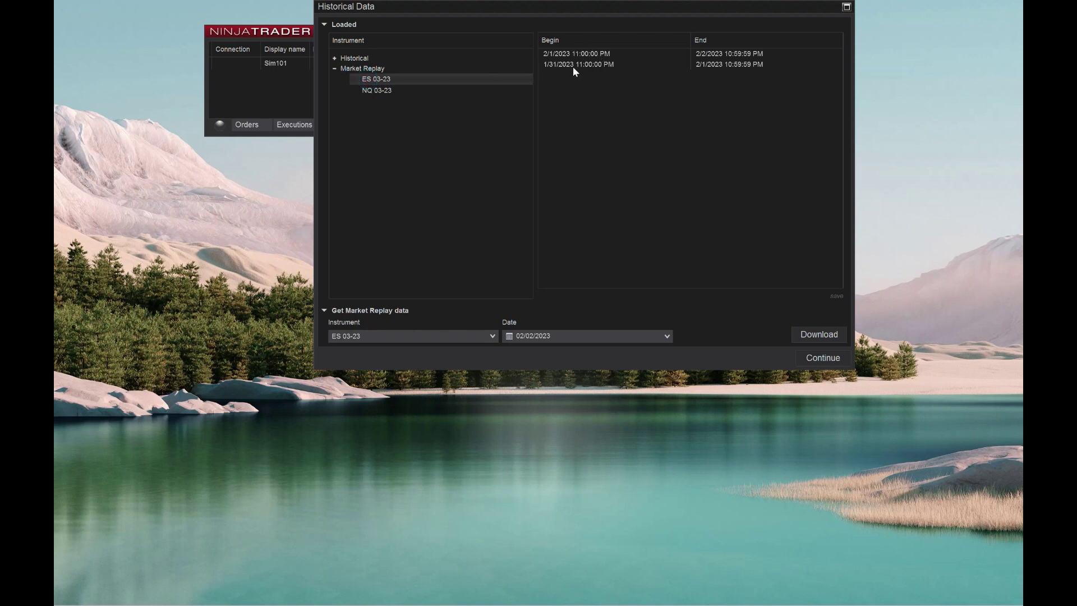
click(377, 90)
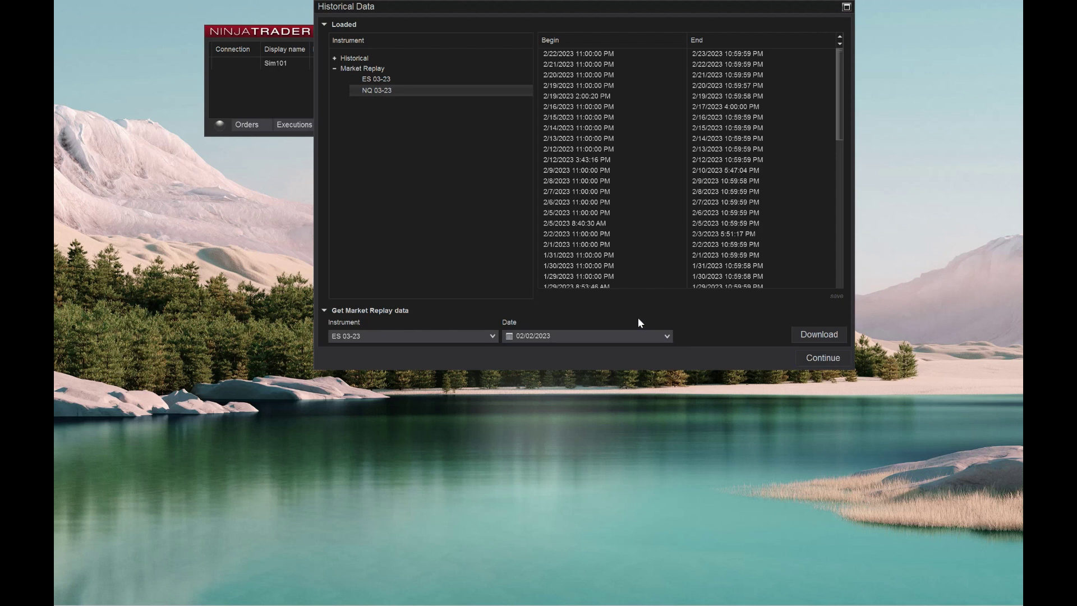
click(373, 79)
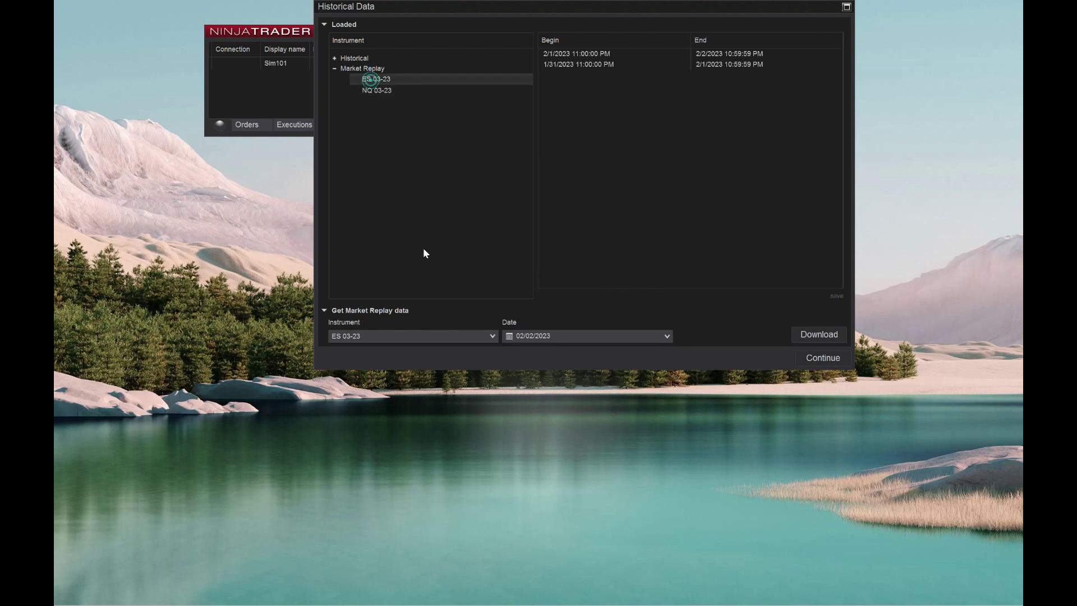
Choose NQ 03-23 as the instrument and continue to the Playback window
click(814, 358)
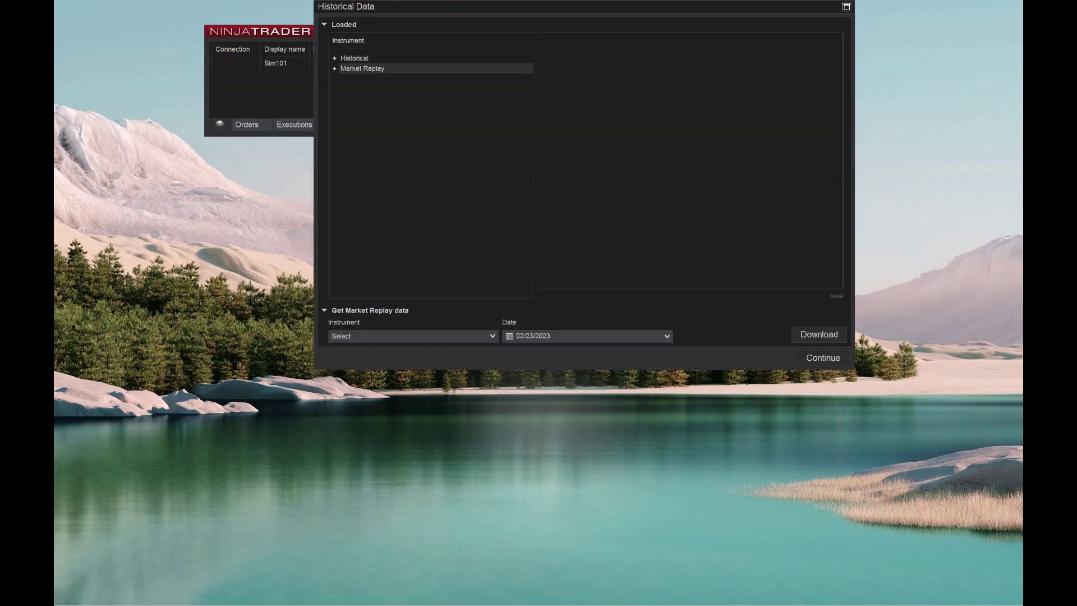
click(492, 337)
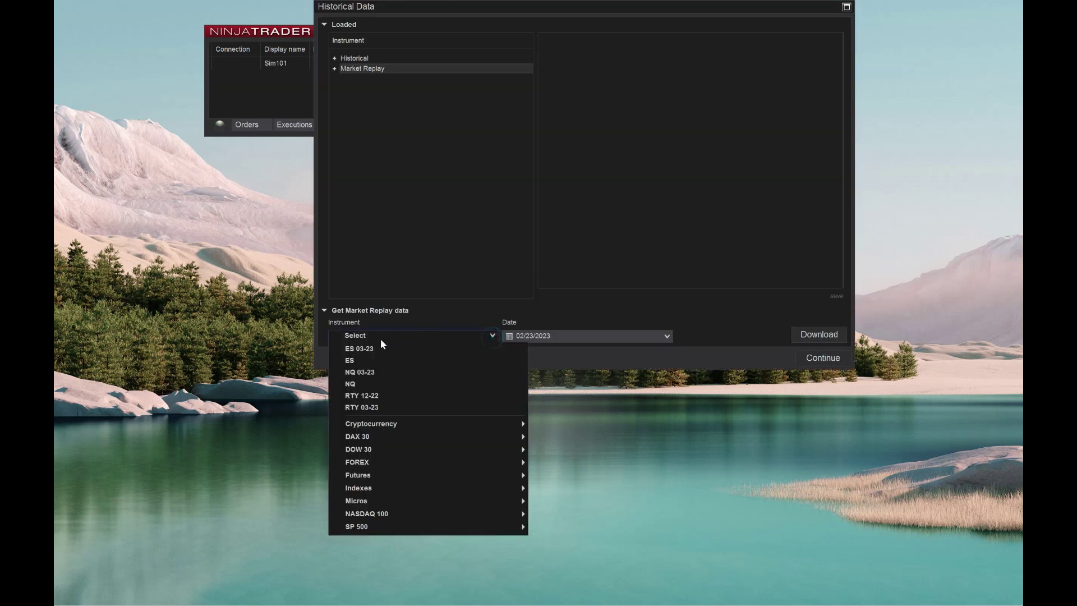
click(361, 373)
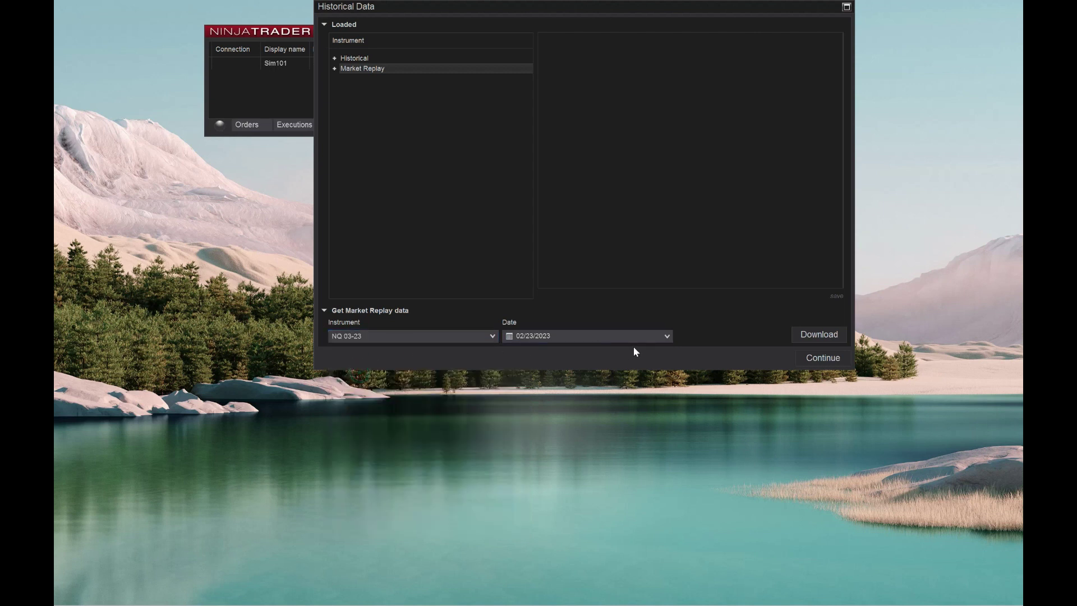
click(819, 362)
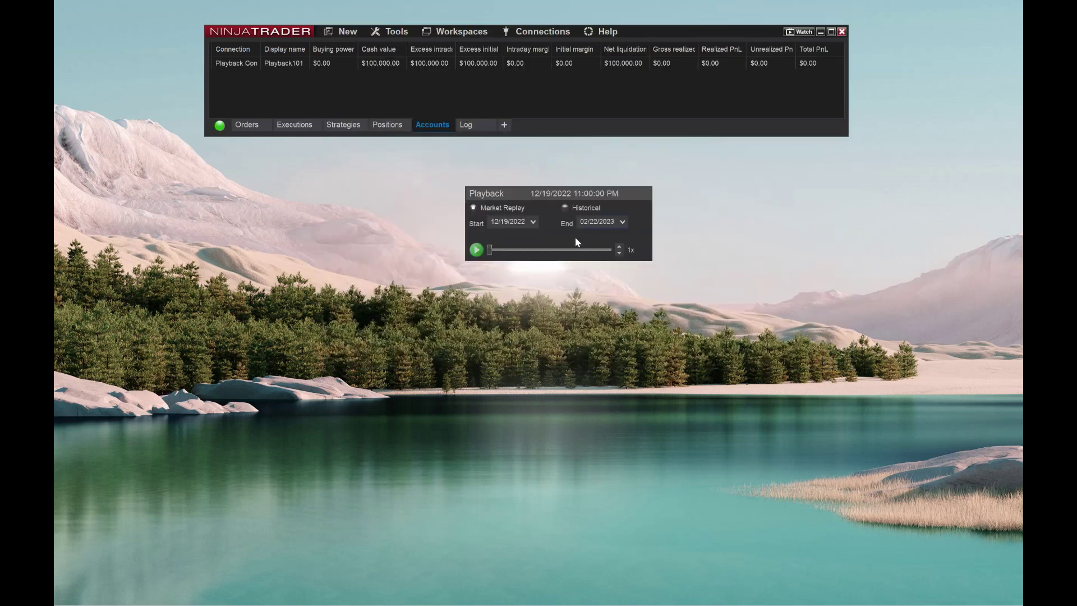
Create a new NQ 03-23 chart using Minute bars with a value of 2
click(347, 29)
click(348, 130)
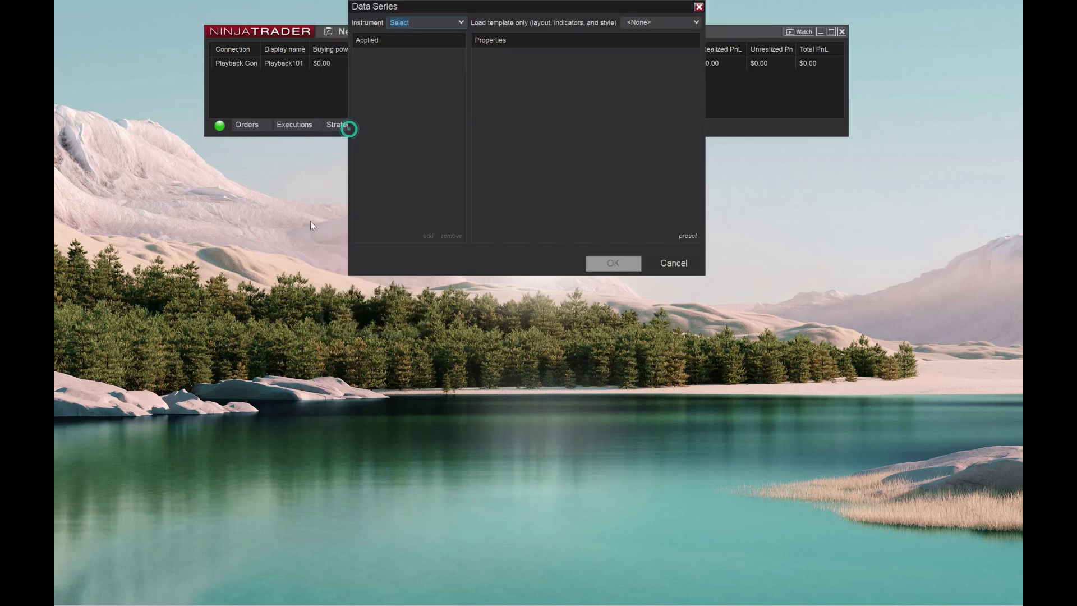
click(460, 23)
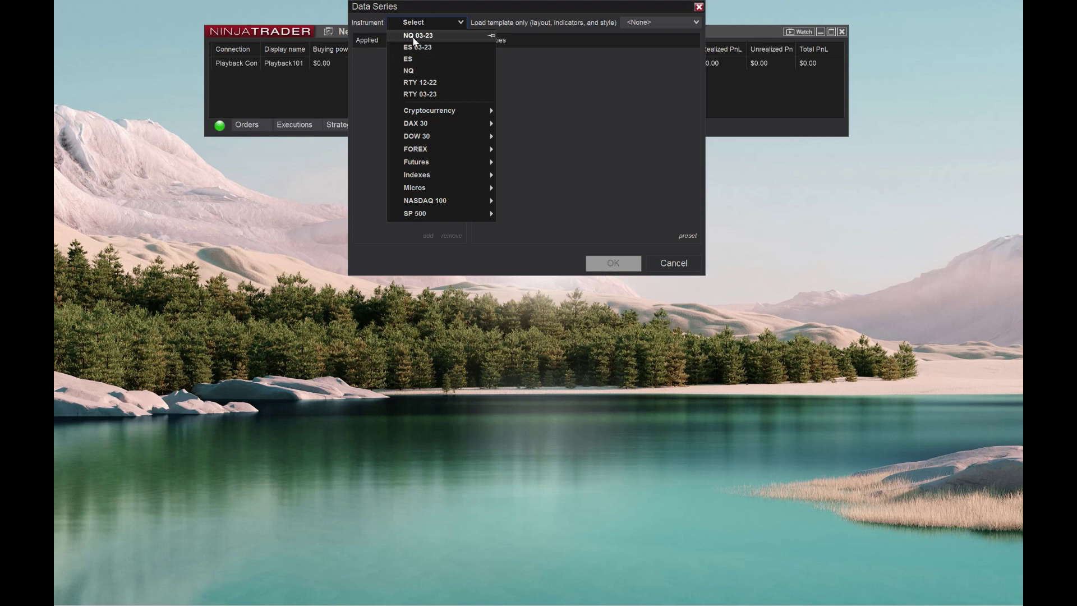
click(415, 36)
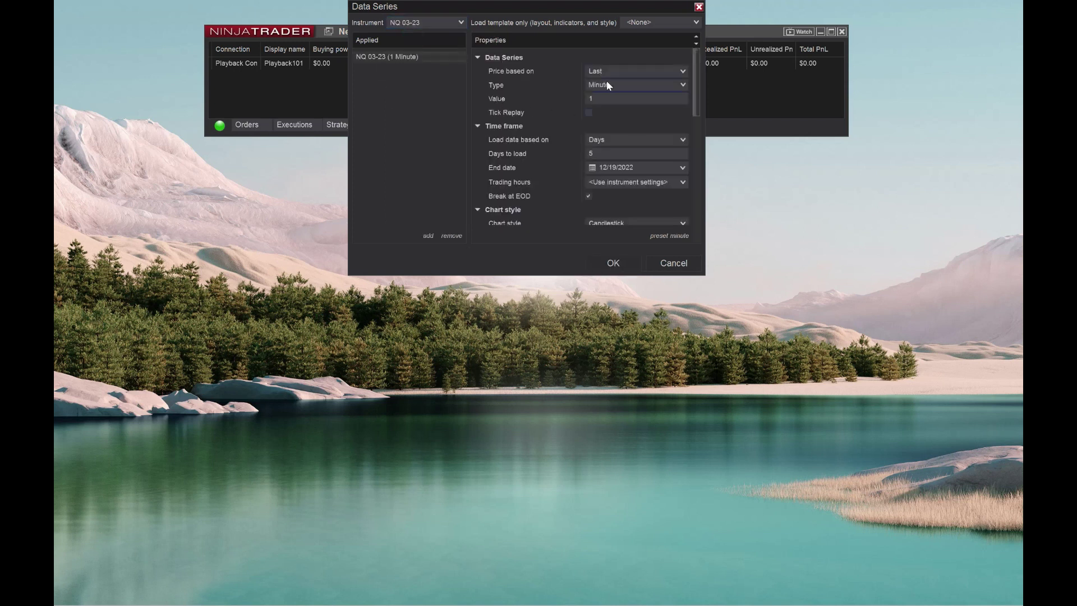
click(679, 88)
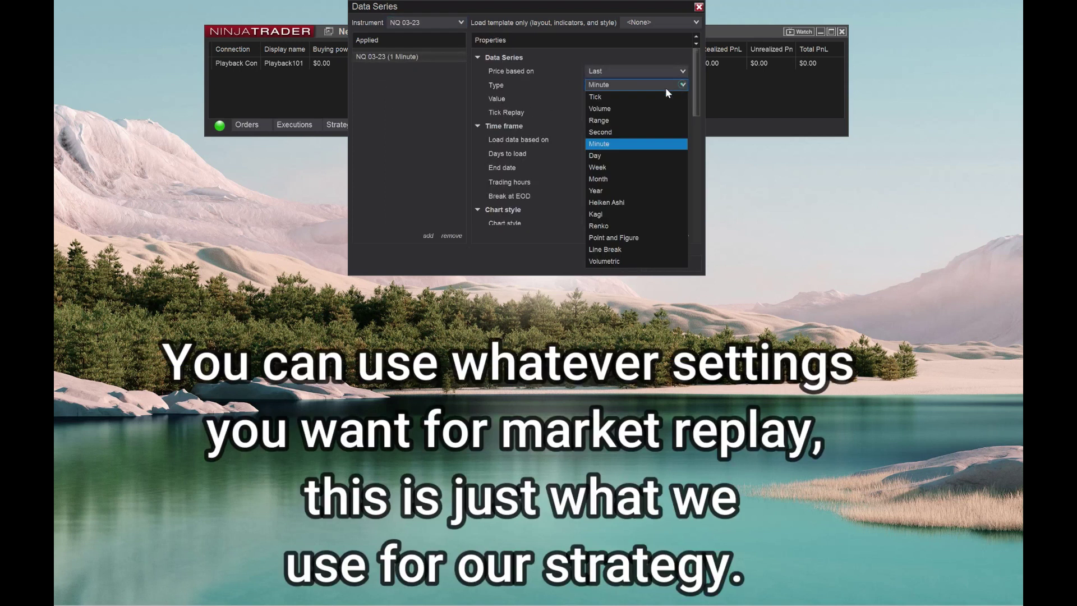
click(606, 140)
click(600, 99)
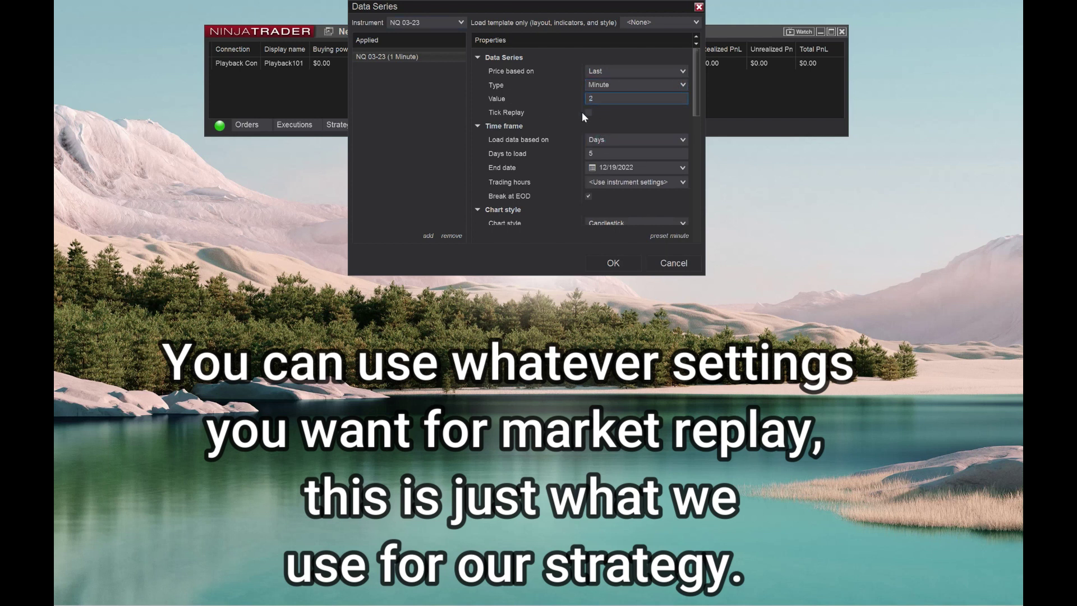
click(587, 112)
key(Tab)
click(614, 263)
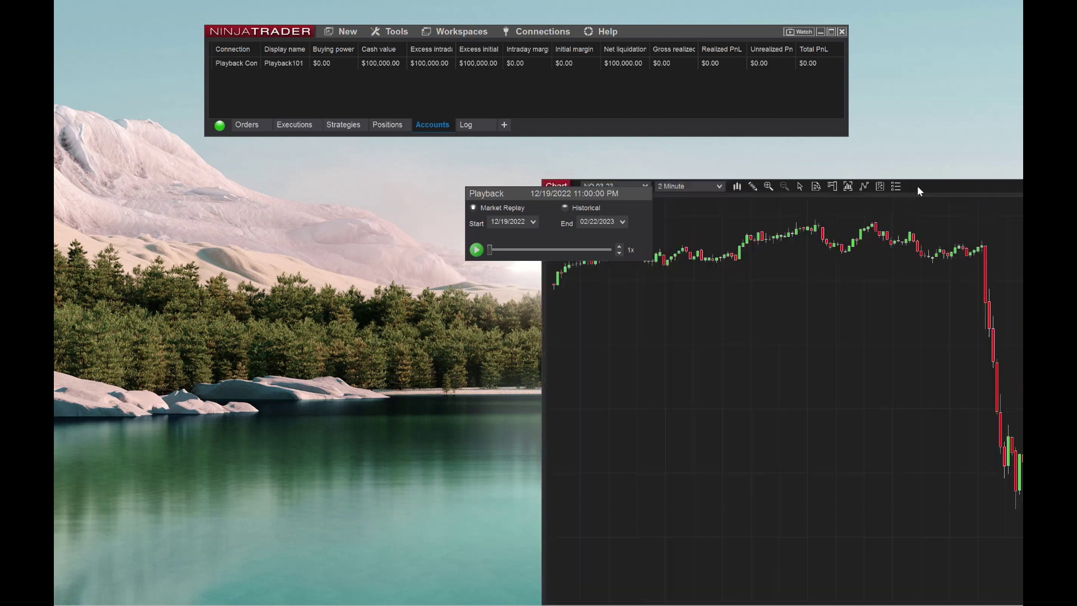
Maximize the chart and start the replay from 12/19/2022
drag(917, 188, 655, 112)
click(874, 111)
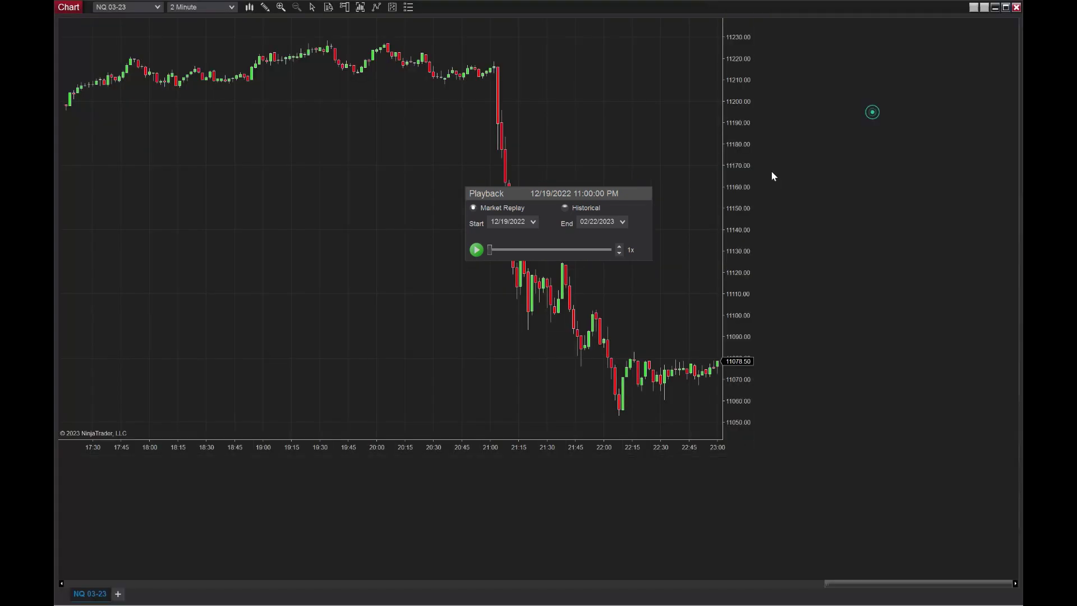
click(533, 222)
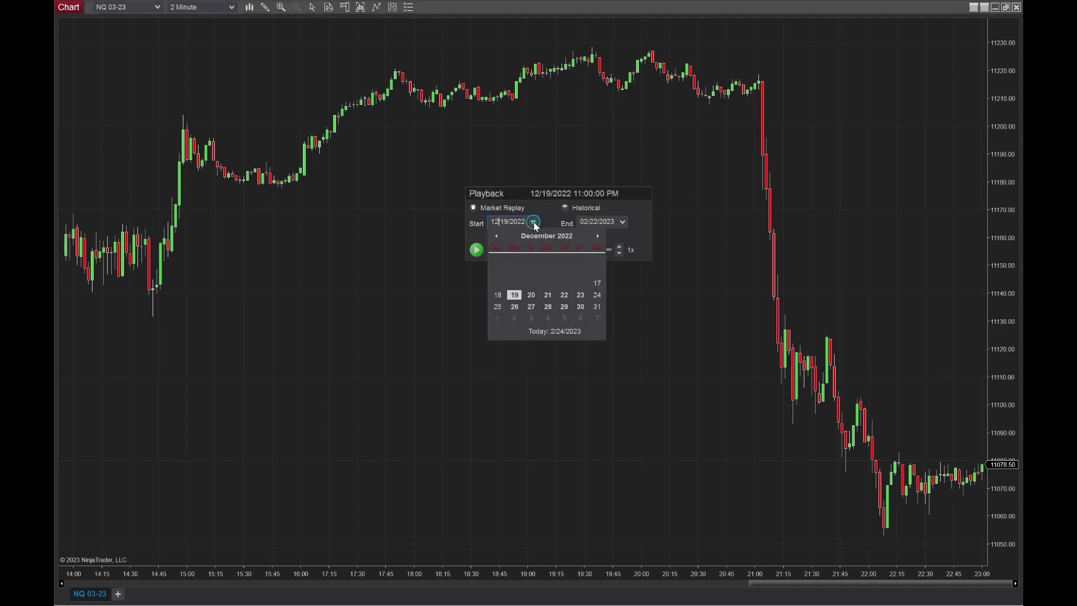
click(497, 295)
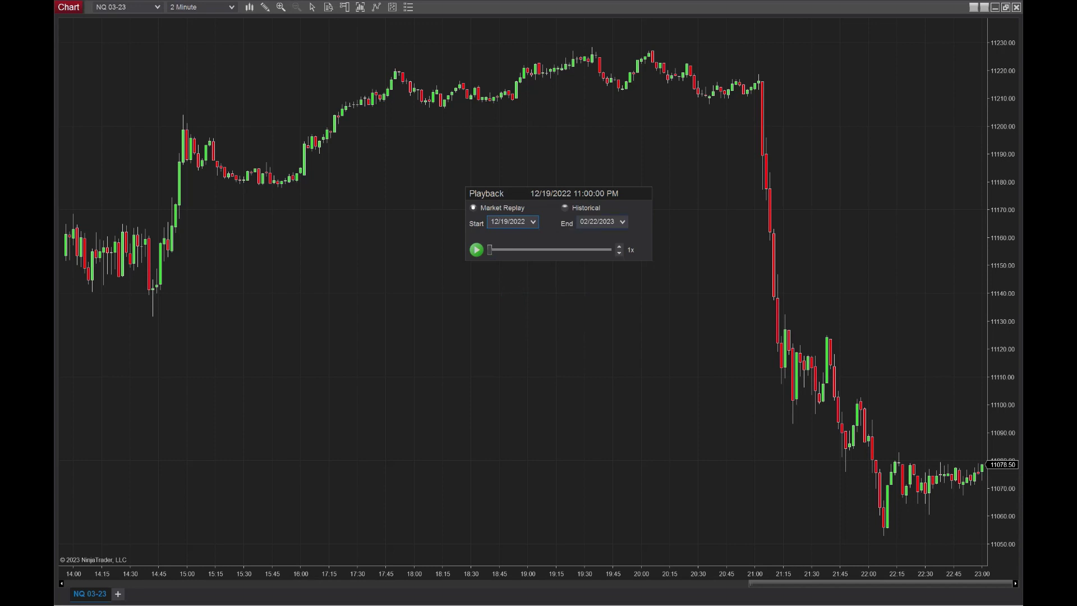
click(478, 253)
Raise replay speed to Max, bring it back to 4x, and show the order-entry panel
click(620, 248)
click(620, 248)
click(620, 248)
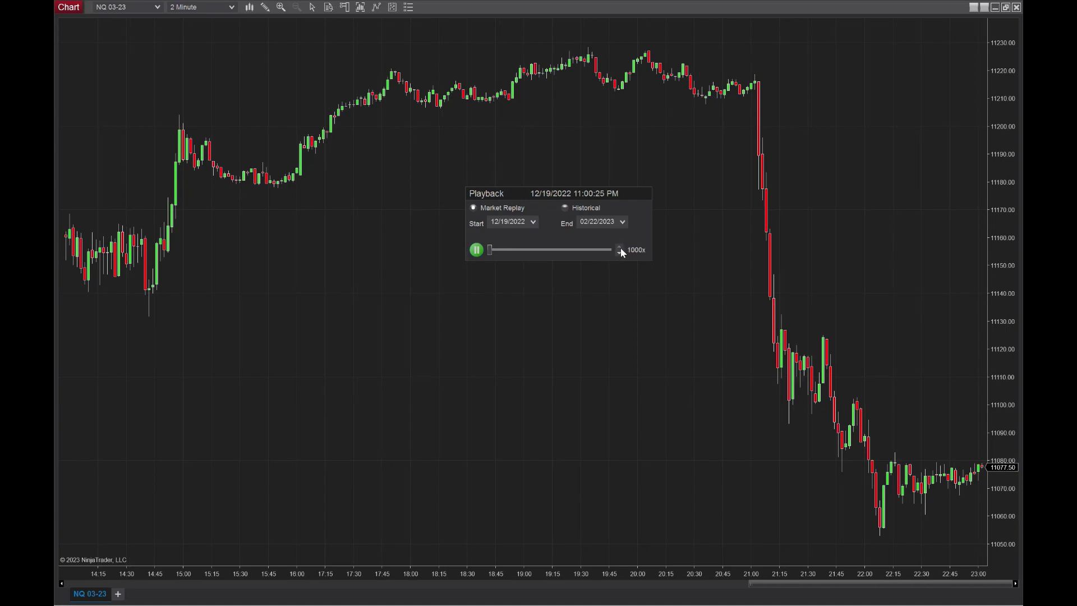
click(620, 247)
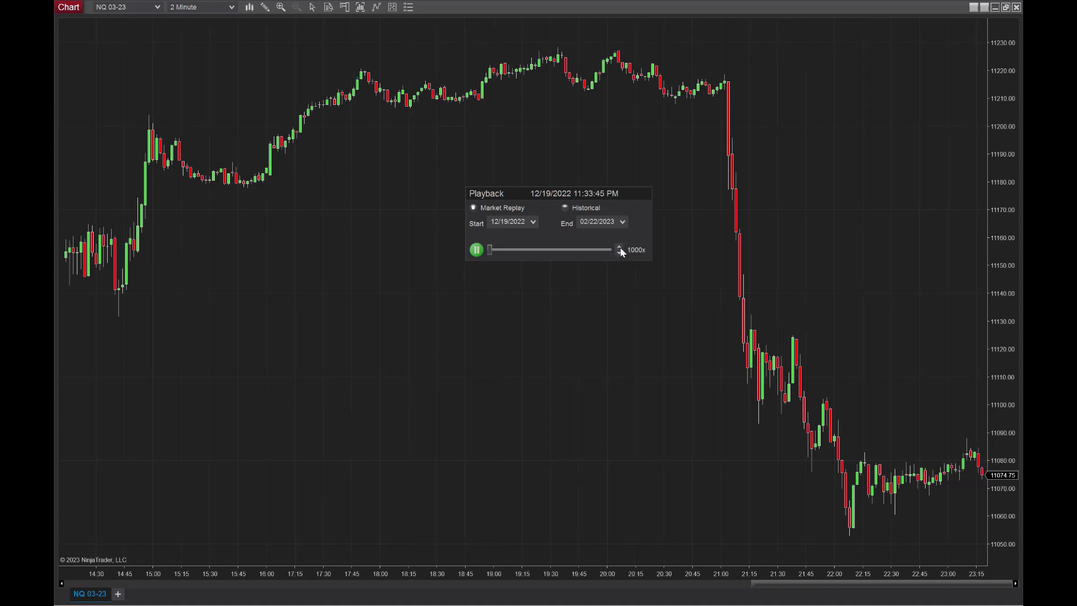
click(620, 249)
click(619, 251)
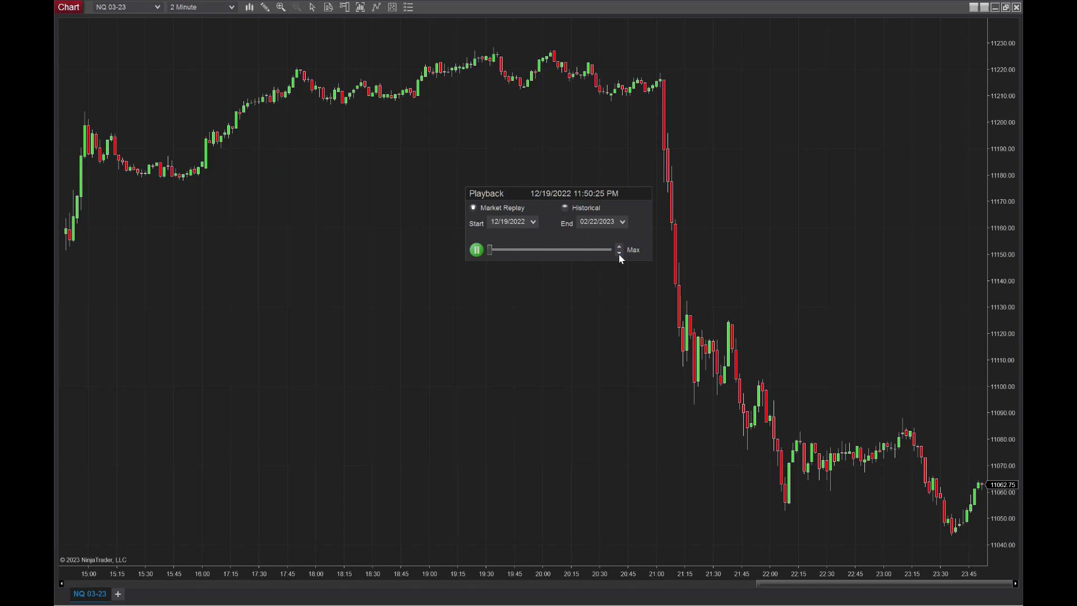
click(619, 253)
click(619, 253)
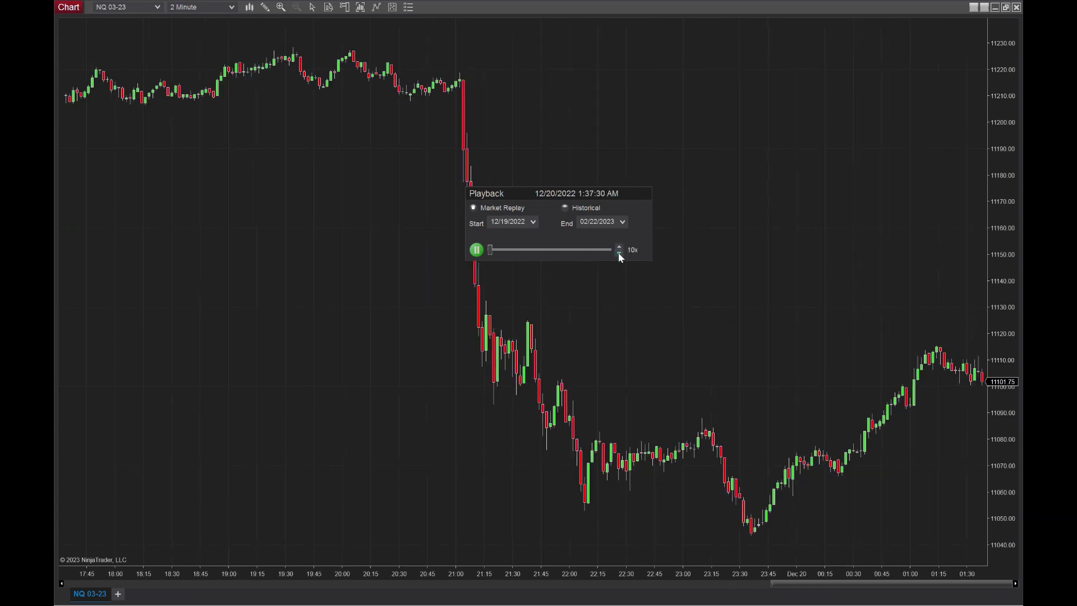
click(619, 253)
click(619, 253)
click(344, 7)
click(365, 37)
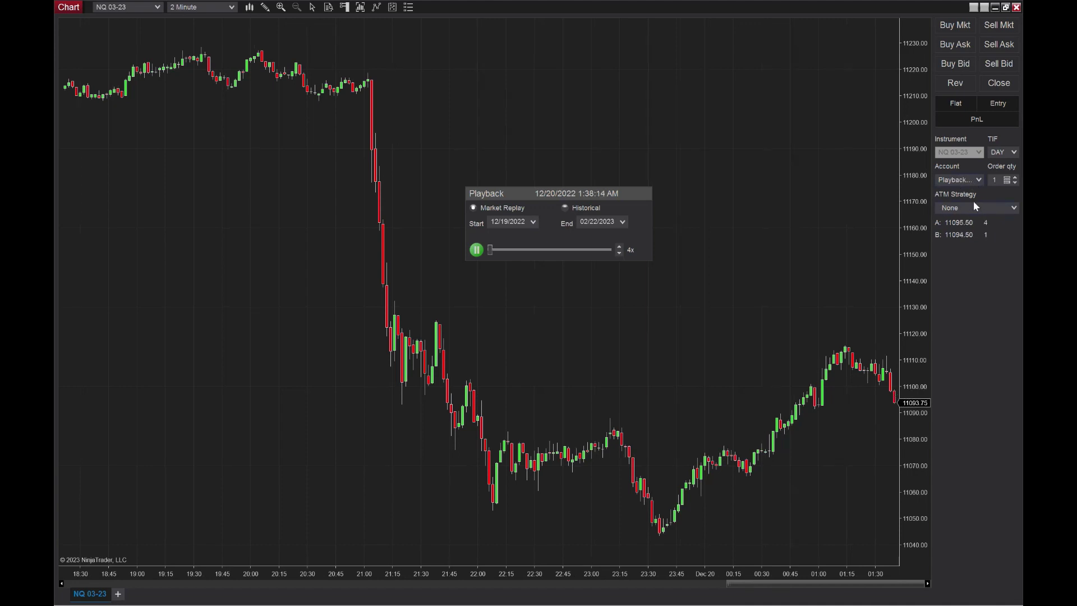
Buy one NQ 03-23 contract at market, close the position, and pause the replay
click(948, 25)
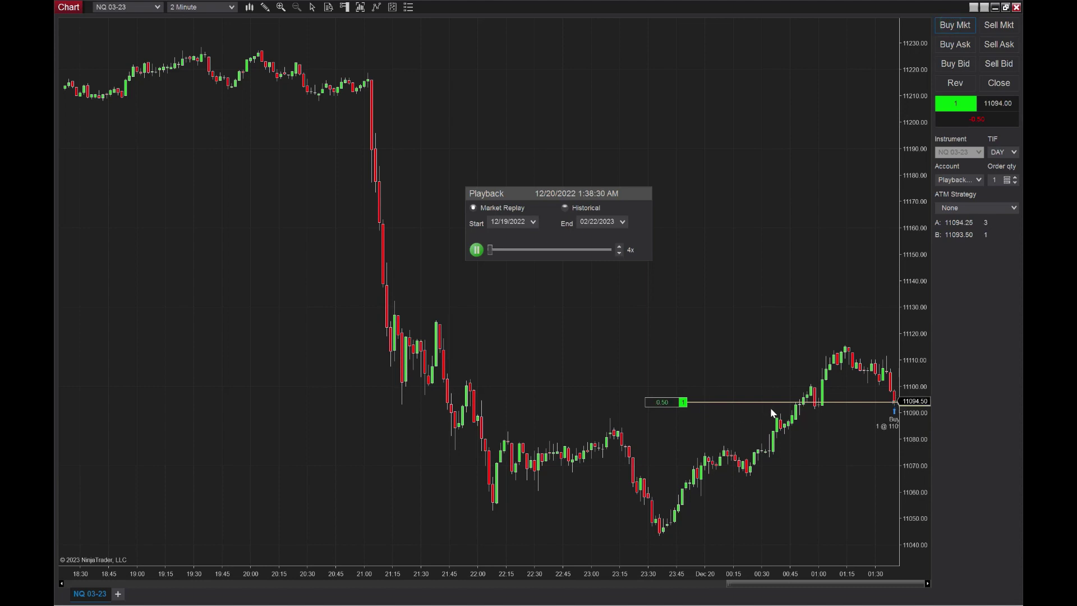
click(996, 83)
click(476, 250)
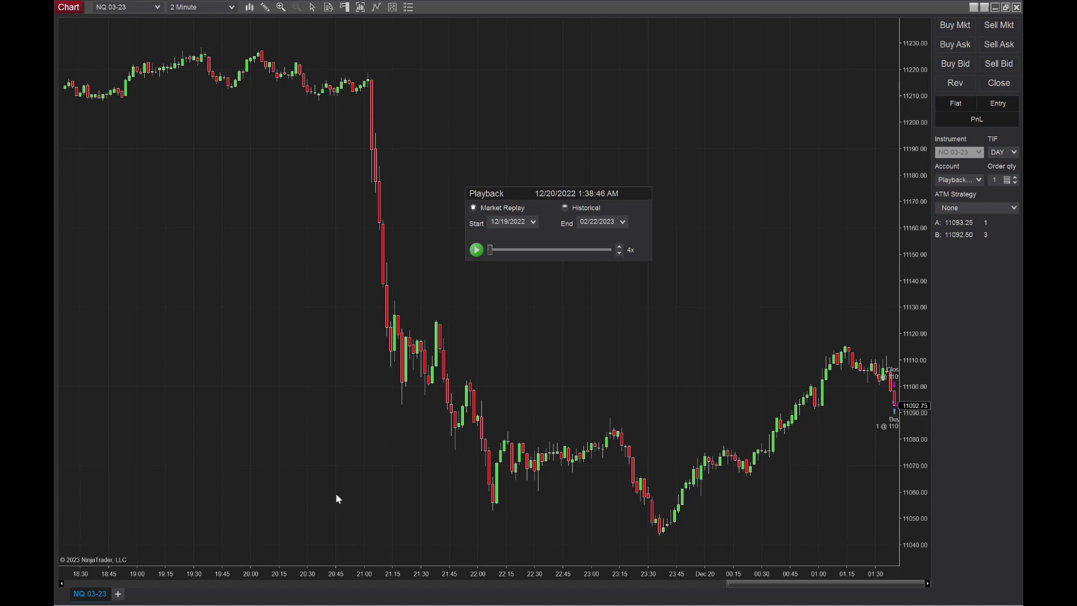
Pan the chart forward and back to review the closed trade
drag(569, 398, 614, 352)
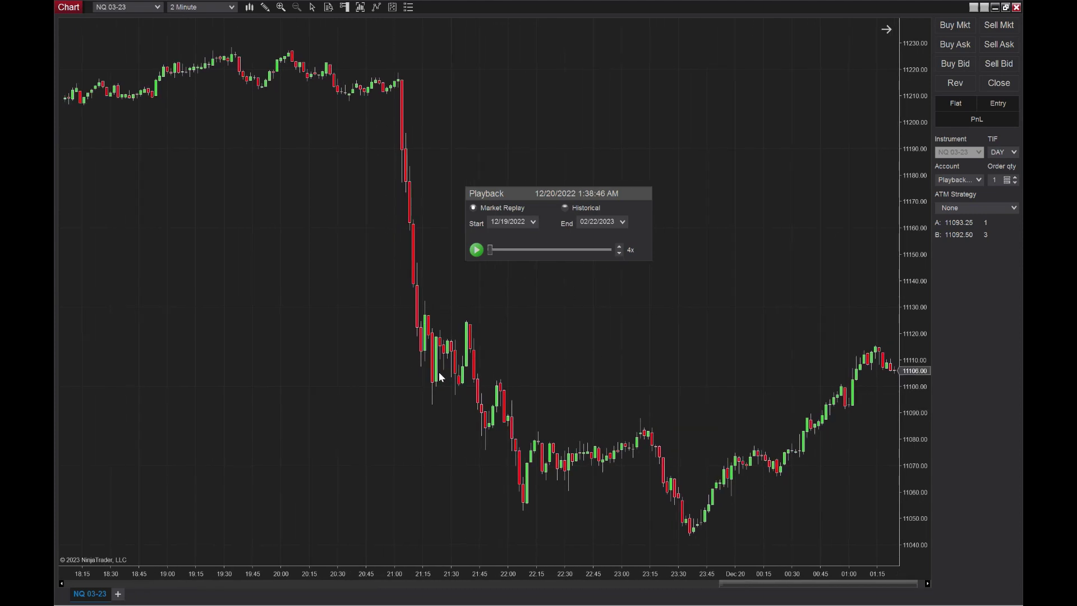
drag(296, 421, 704, 412)
scroll(704, 412, down, 10)
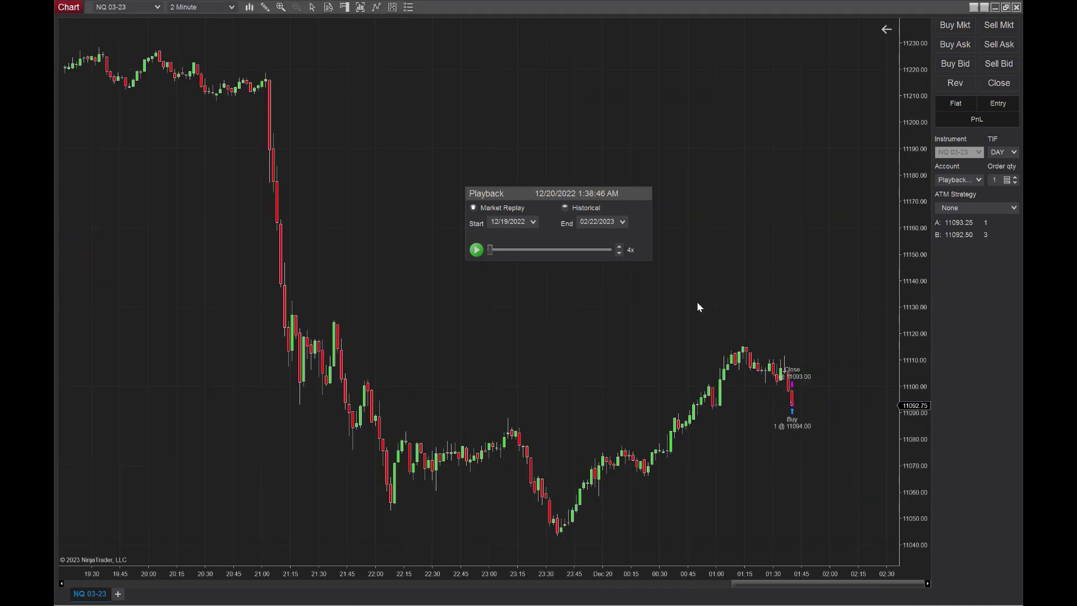
Move the Playback window up-left, then open and dismiss the Go To dialog and start-date calendar
drag(514, 191, 479, 158)
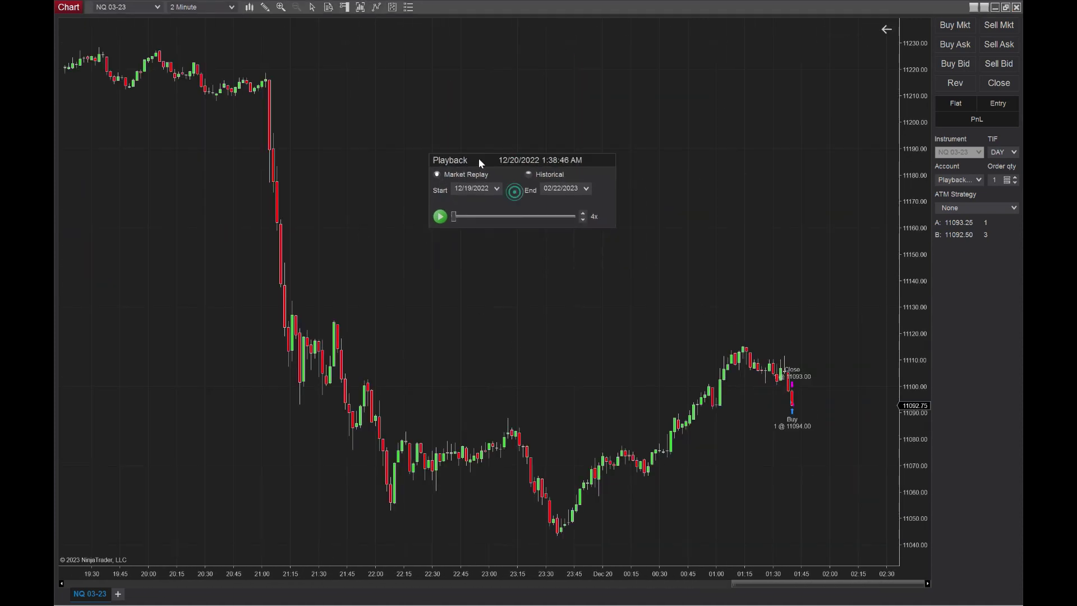
right_click(508, 179)
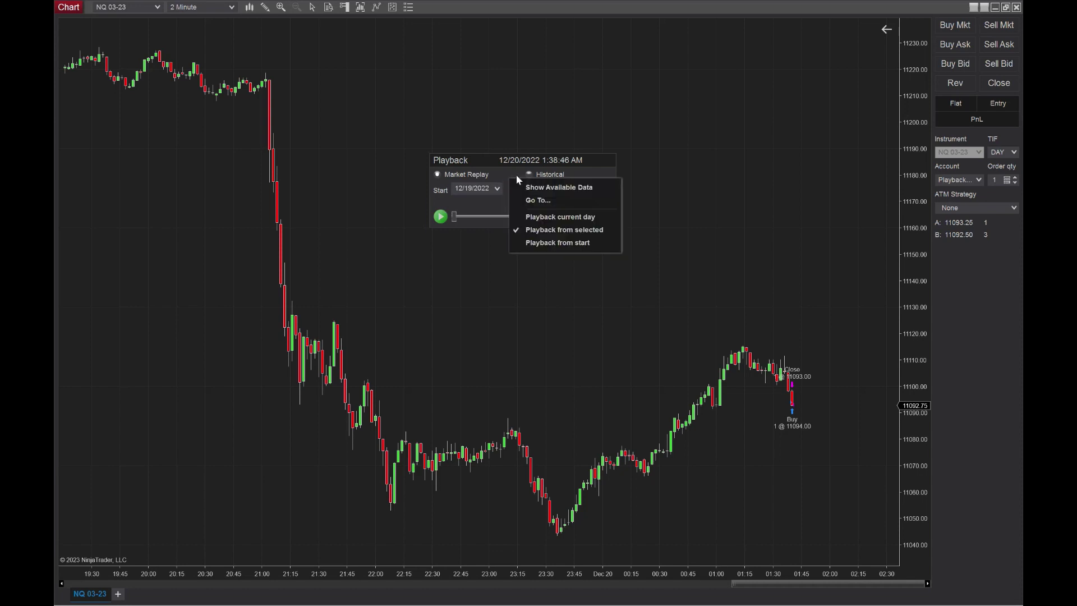
click(539, 200)
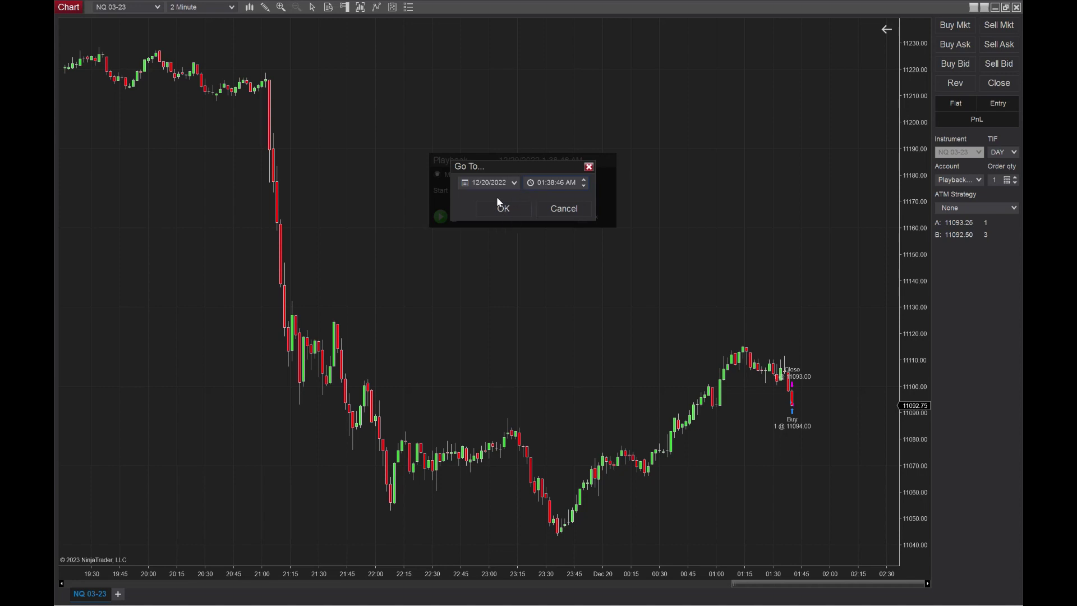
click(588, 168)
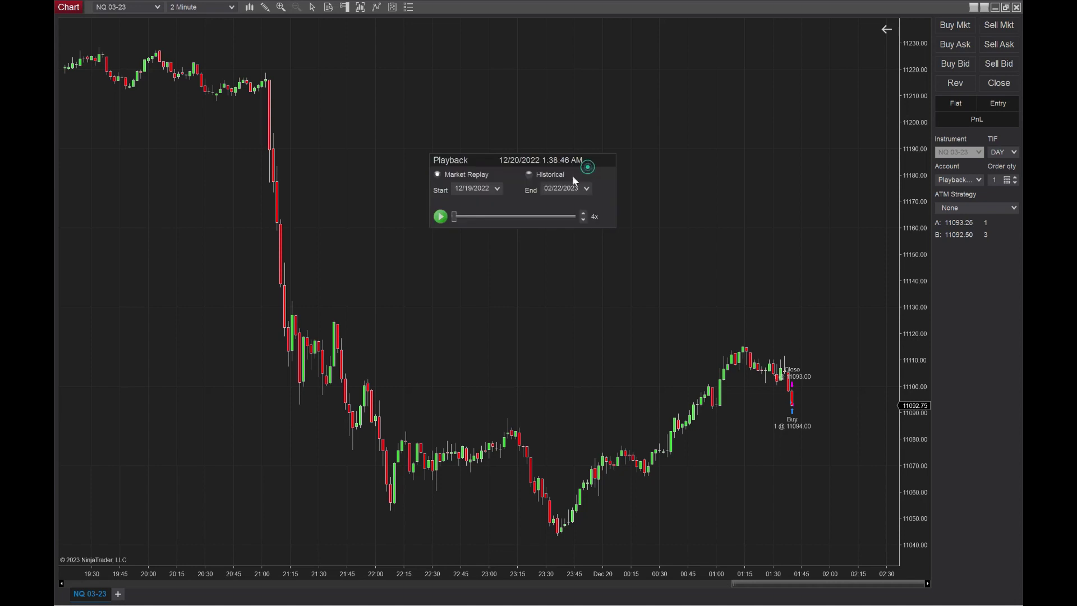
click(495, 189)
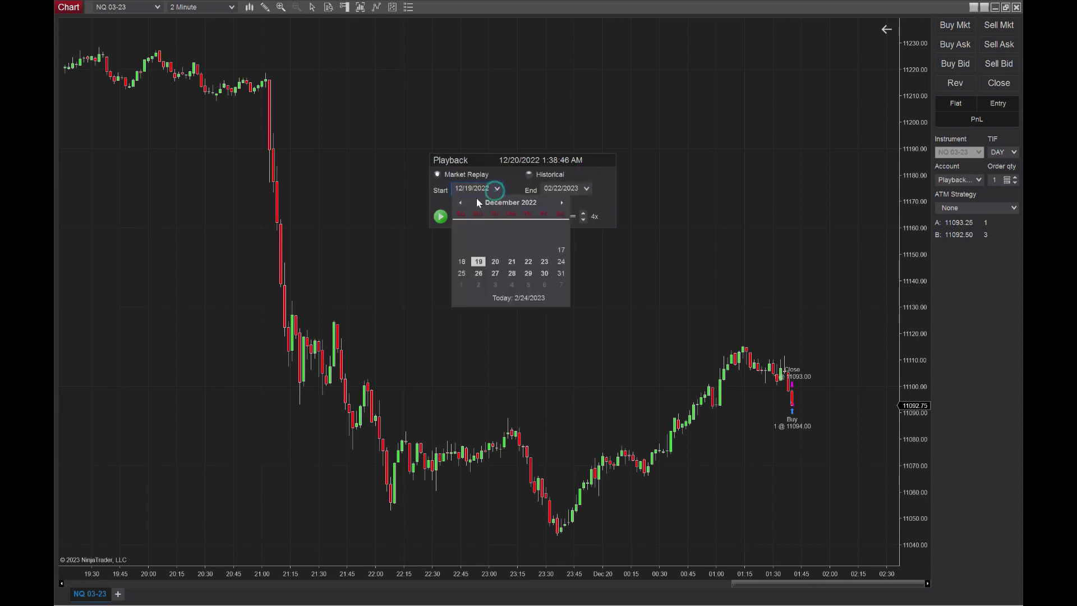
click(598, 206)
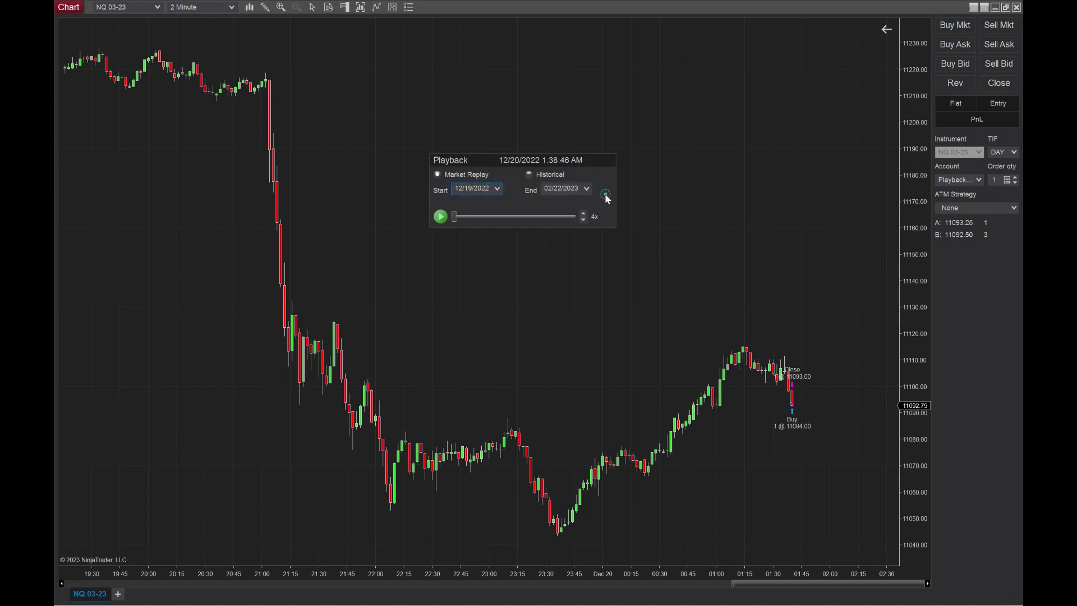